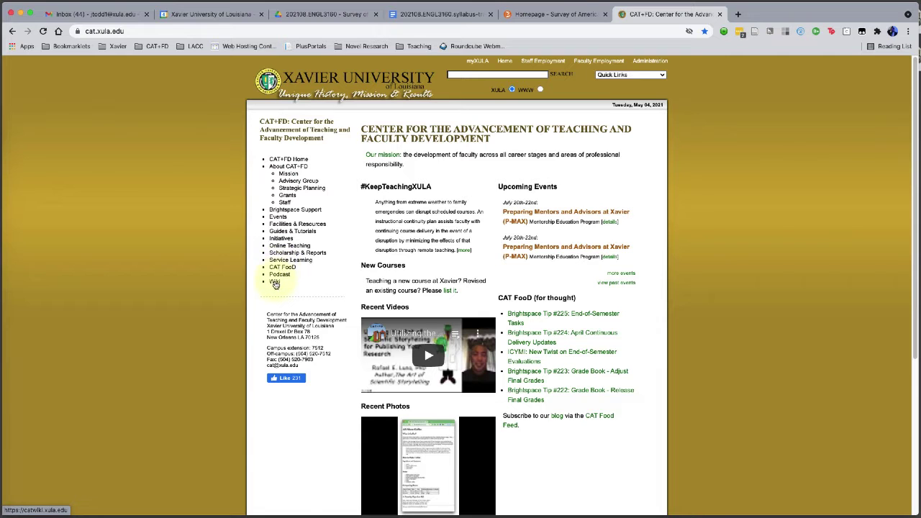
# - Open the Daylight HTML Templates (Version 3.0) article from the CAT+FD wiki's Brightspace HTML Templates Resource page
pyautogui.click(274, 282)
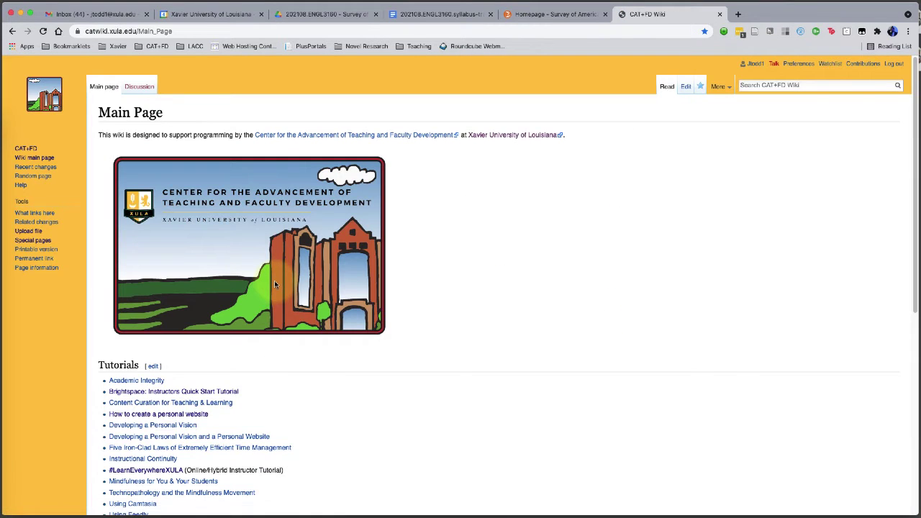
pyautogui.moveTo(911, 173); pyautogui.dragTo(895, 372)
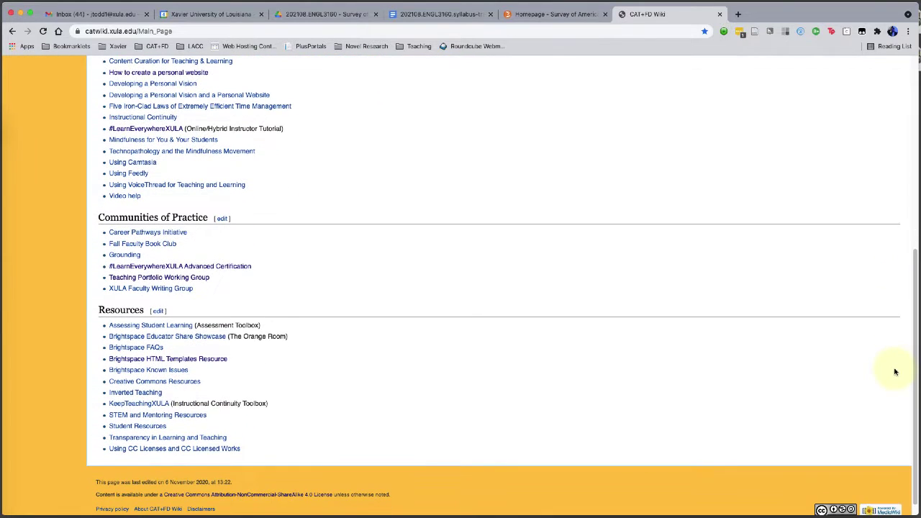
pyautogui.click(152, 359)
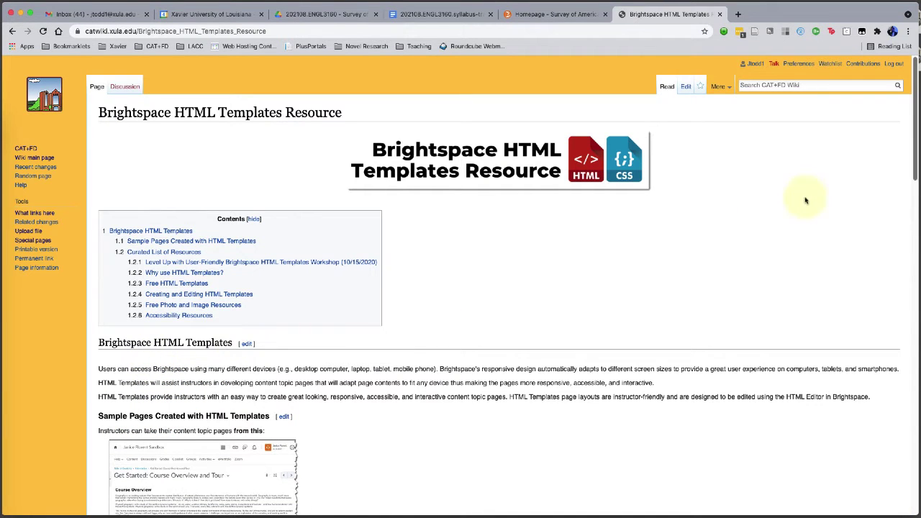
pyautogui.moveTo(915, 175); pyautogui.dragTo(905, 480)
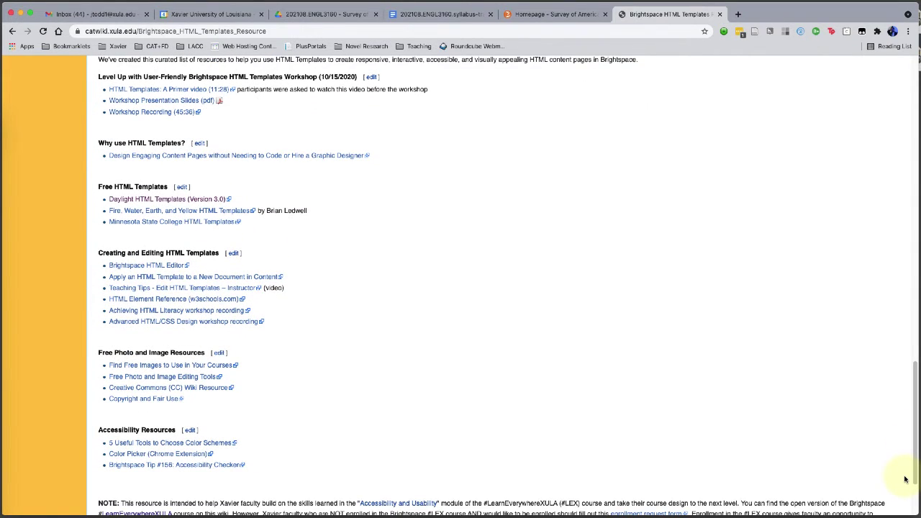
pyautogui.click(150, 202)
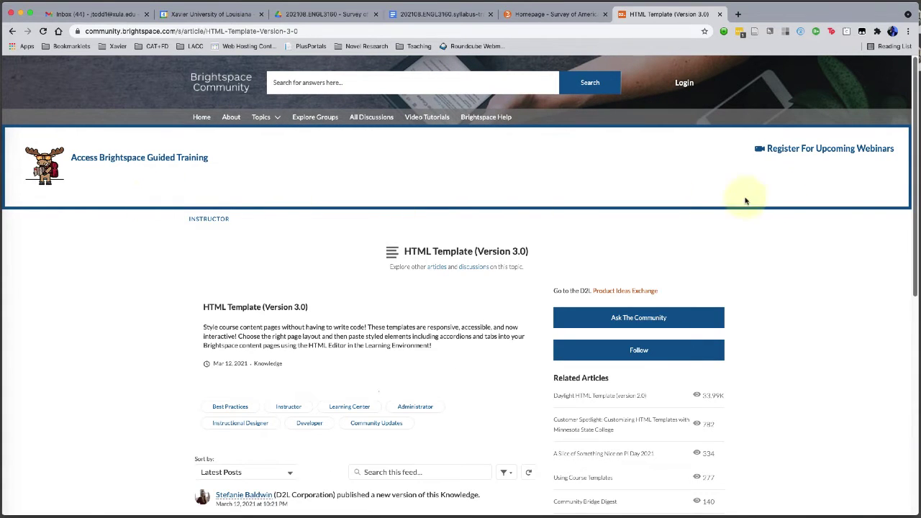
# - Download the template package Brightspace_HTML_Template_v3.zip from the article and save it to the iCloud Desktop folder
pyautogui.scroll(-8, 915, 200)
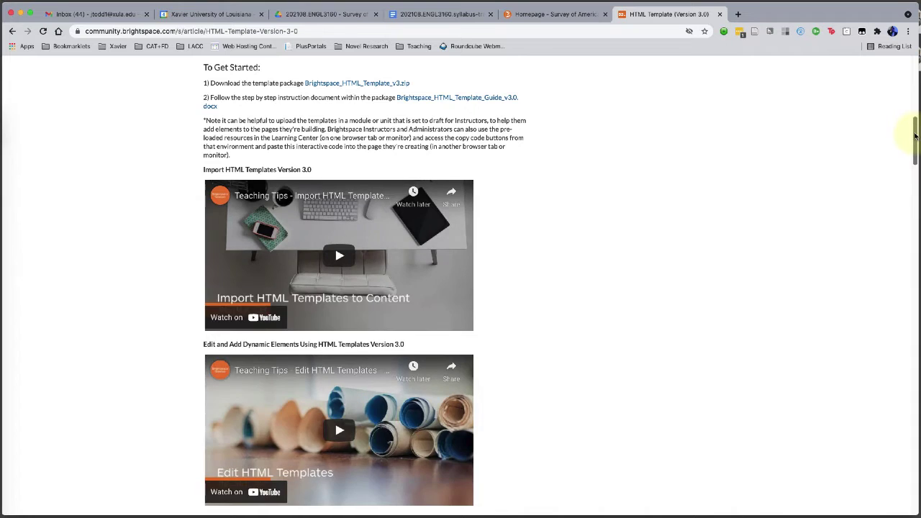
pyautogui.scroll(1, 914, 129)
pyautogui.scroll(4, 908, 100)
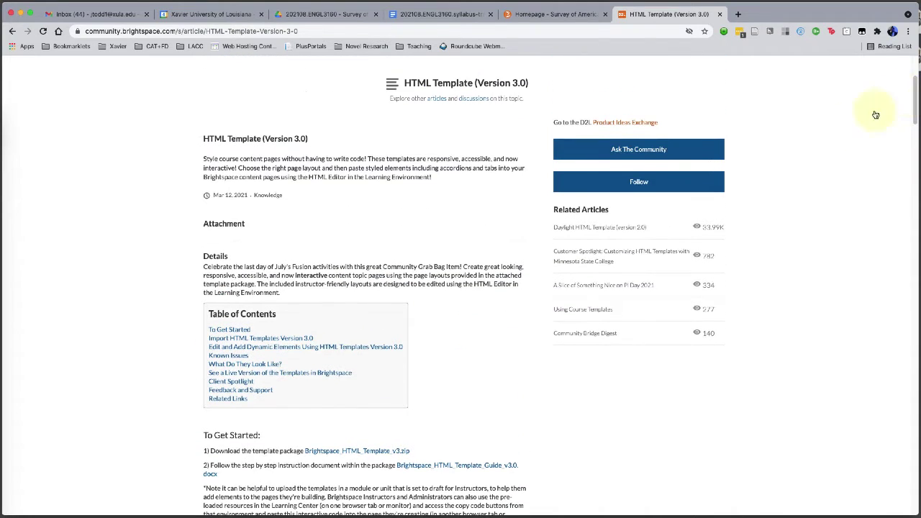
pyautogui.scroll(-4, 488, 314)
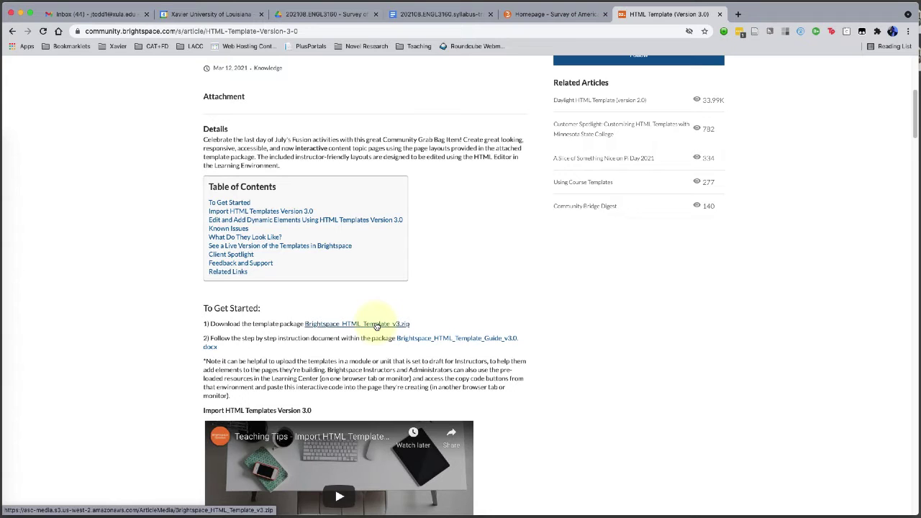
pyautogui.tripleClick(238, 326)
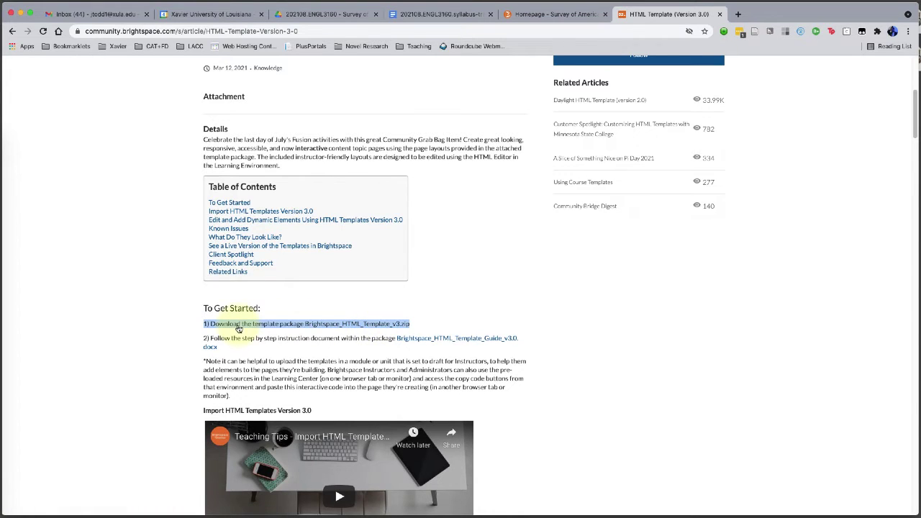
pyautogui.click(346, 324)
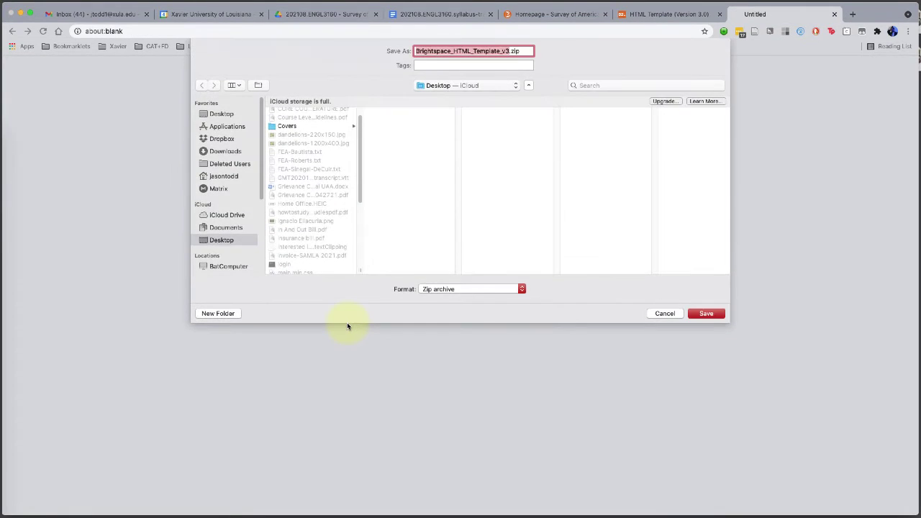
pyautogui.click(450, 87)
pyautogui.click(446, 96)
pyautogui.click(447, 87)
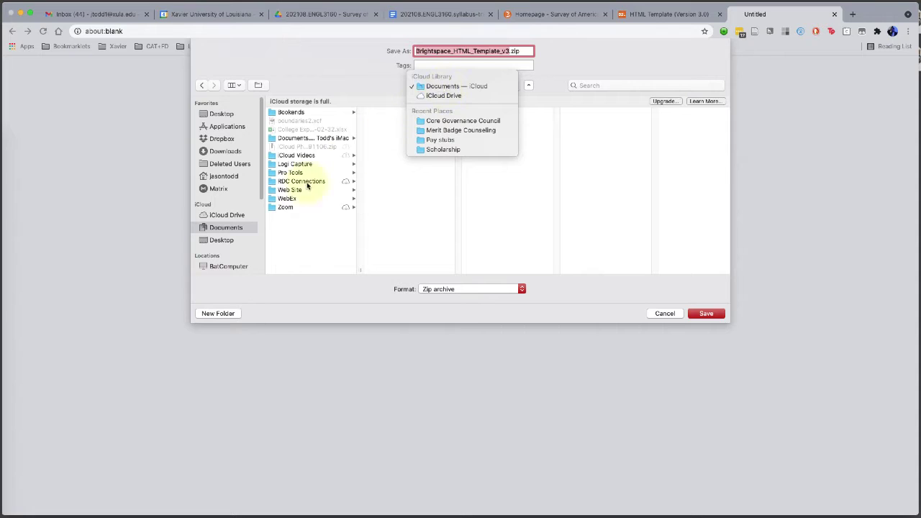
pyautogui.click(223, 241)
pyautogui.click(222, 242)
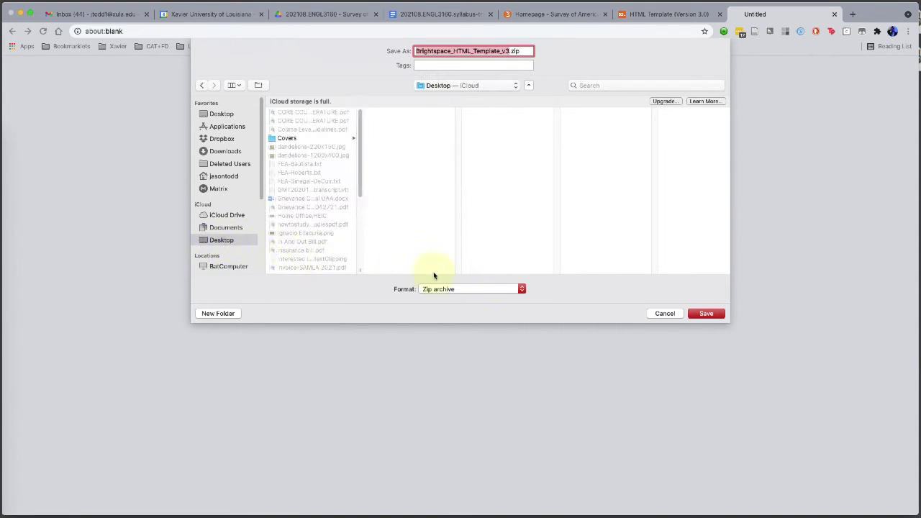
pyautogui.click(708, 315)
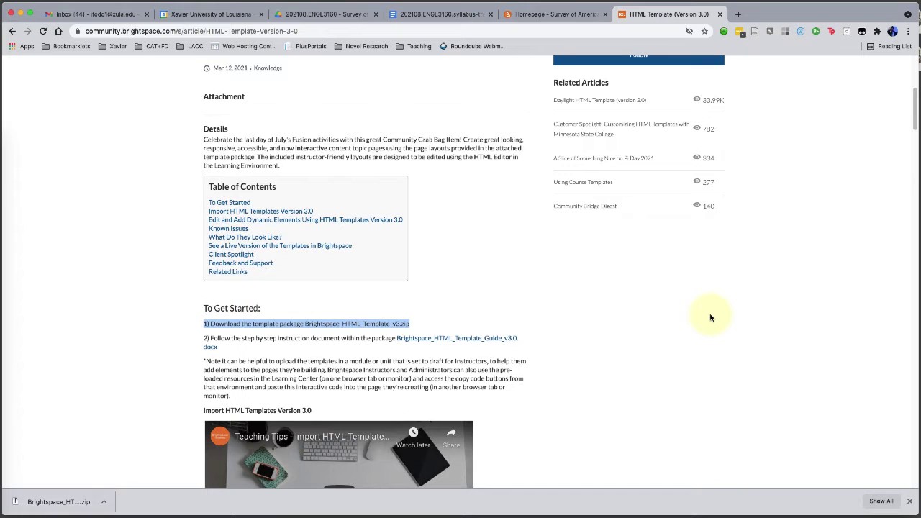
# - Close the template article and open Manage Files in the Survey of American Literature I (MASTER) course administration
pyautogui.click(718, 15)
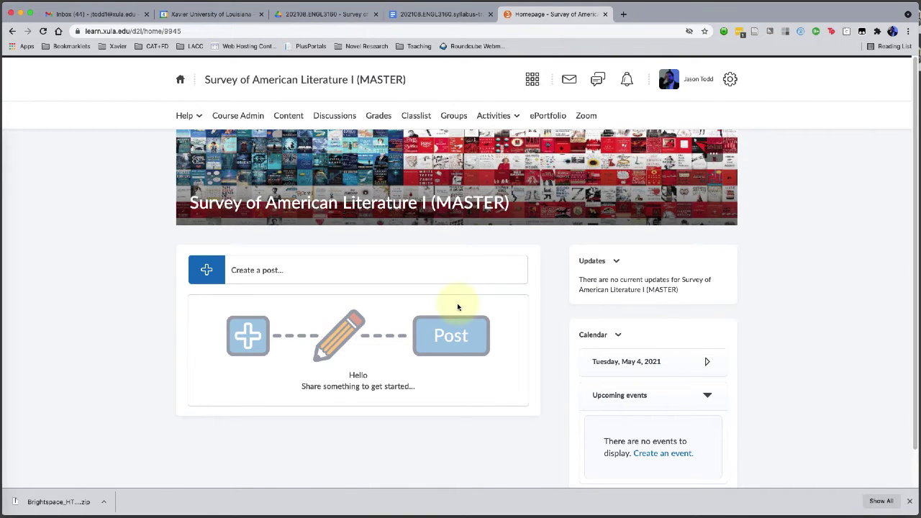
pyautogui.click(245, 119)
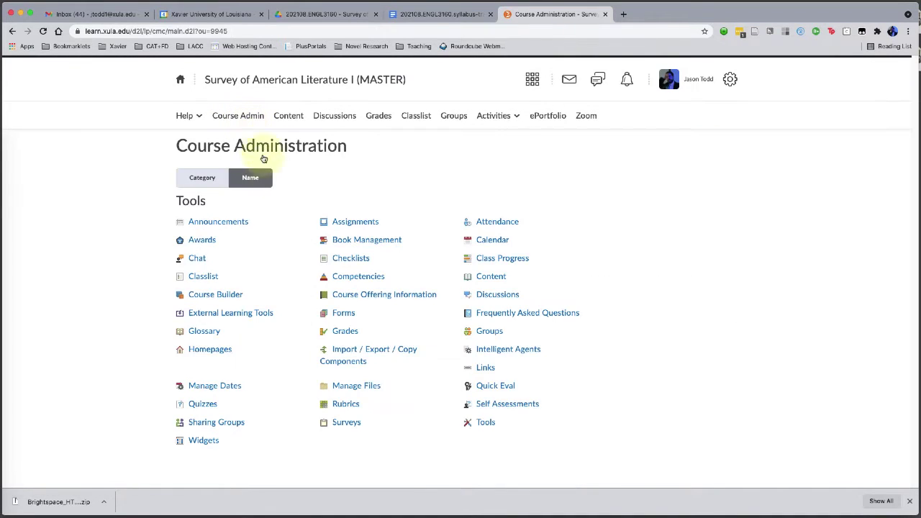
pyautogui.click(367, 389)
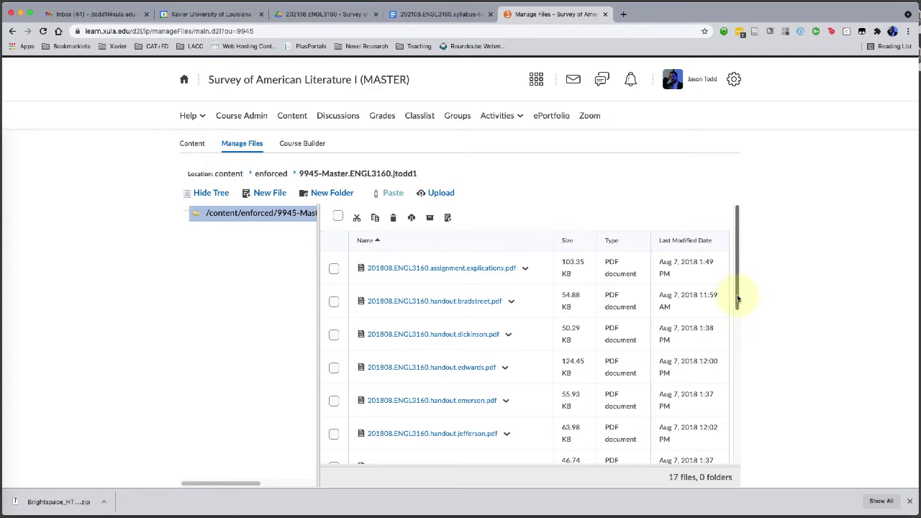
pyautogui.moveTo(737, 299); pyautogui.dragTo(726, 257)
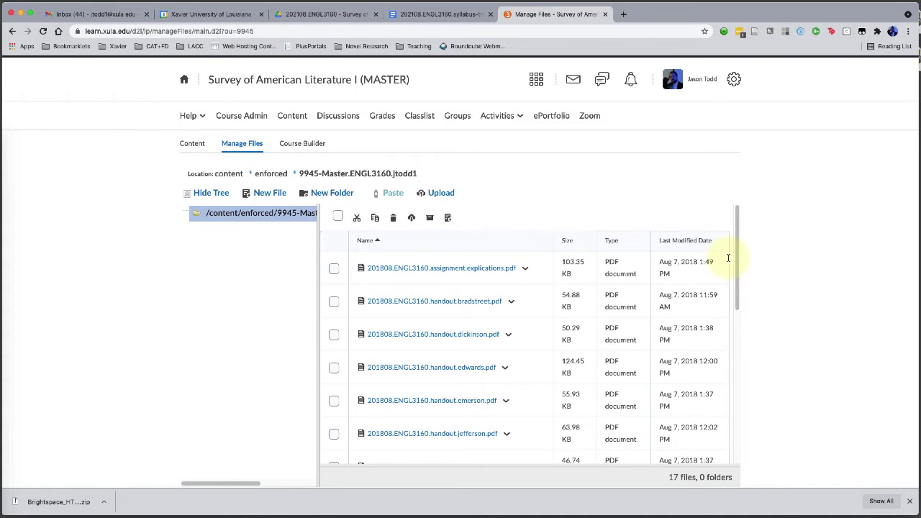
# - Upload Brightspace_HTML_Template_v3.zip to the course's root folder
pyautogui.click(438, 194)
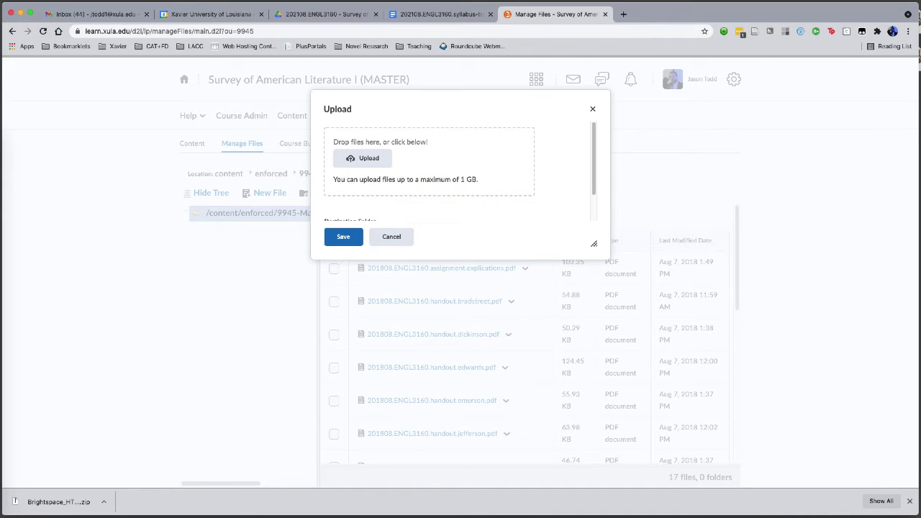
pyautogui.moveTo(814, 432); pyautogui.dragTo(348, 151)
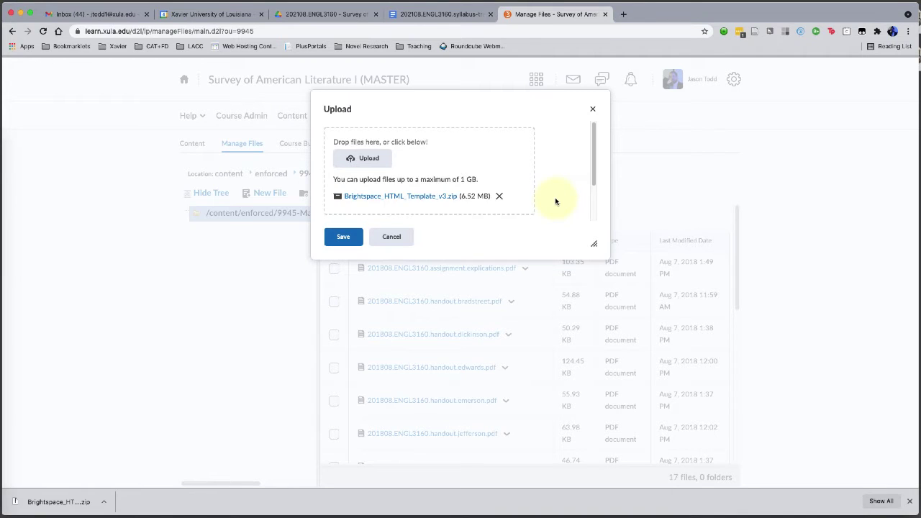
pyautogui.click(341, 237)
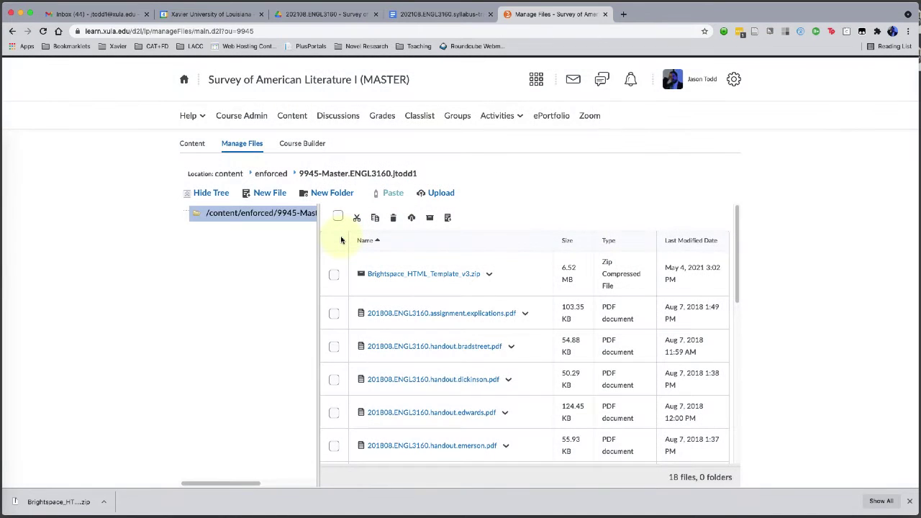
# - Unzip Brightspace_HTML_Template_v3.zip in the course files and check the unzip notification
pyautogui.scroll(-1, 342, 240)
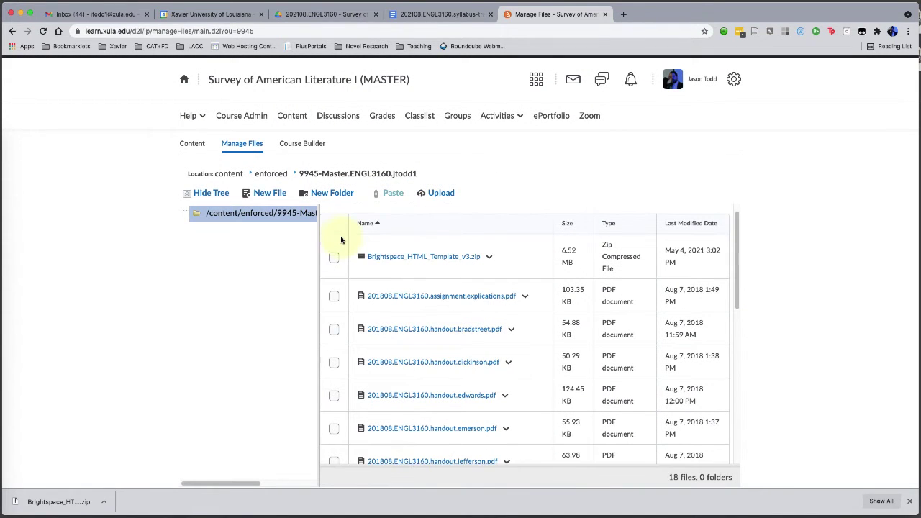
pyautogui.click(489, 259)
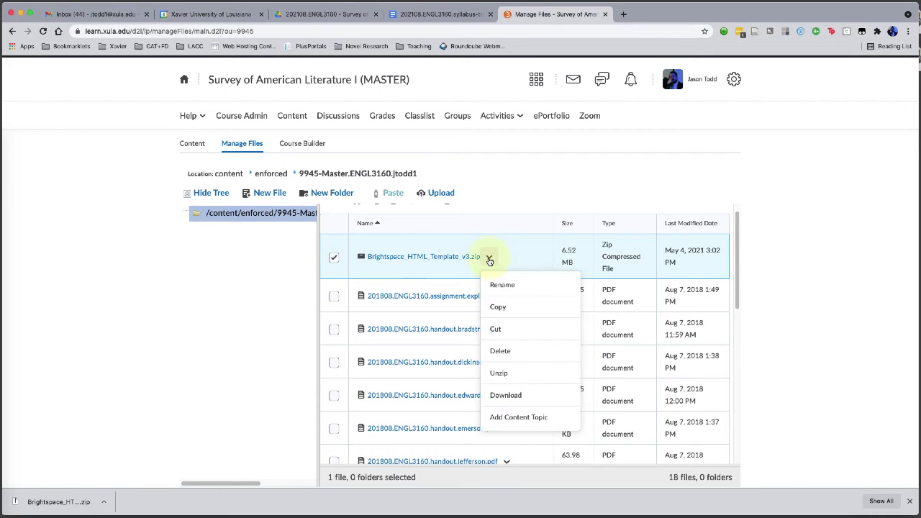
pyautogui.click(498, 373)
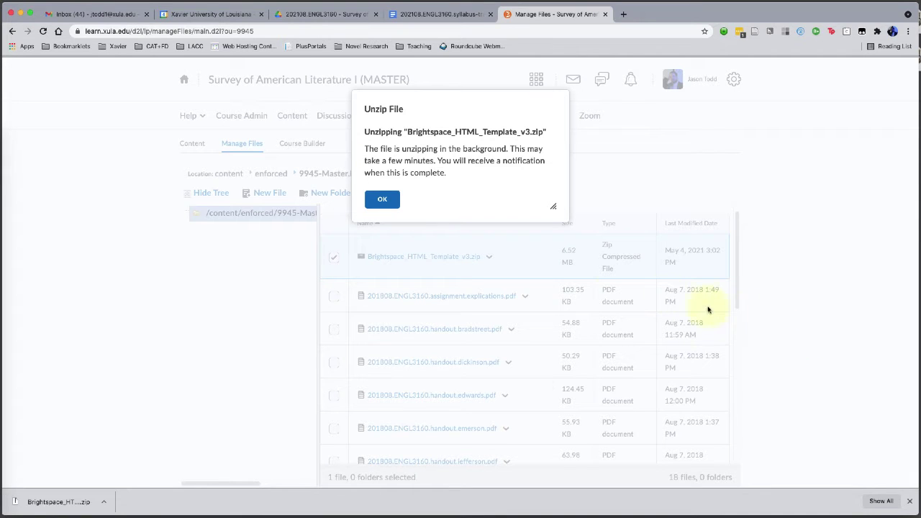
pyautogui.click(382, 201)
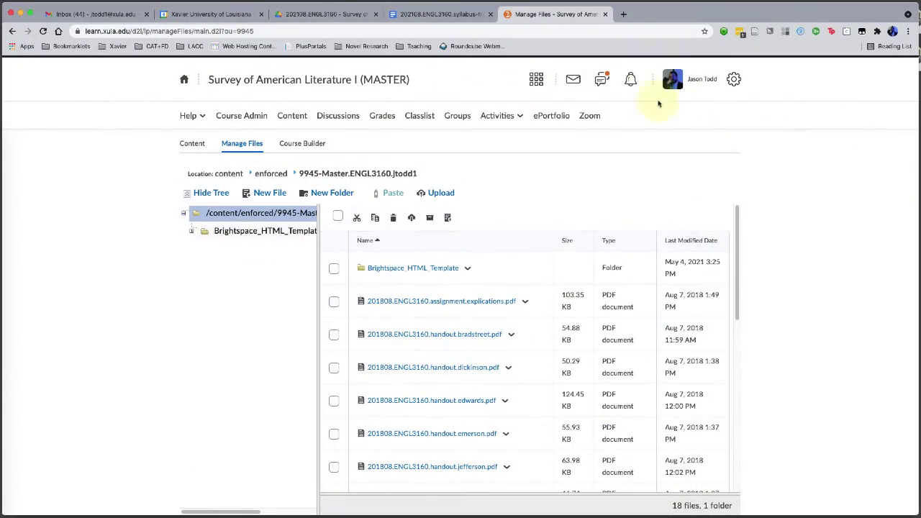
pyautogui.click(602, 80)
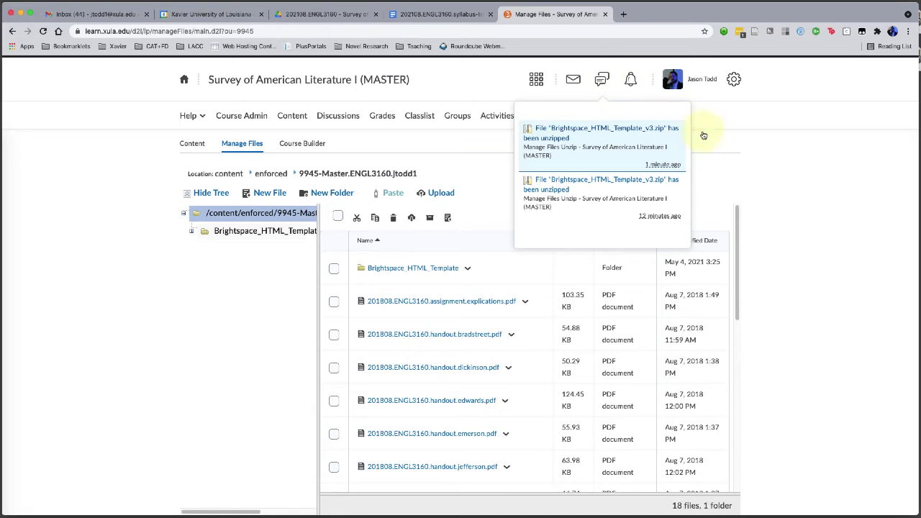
pyautogui.click(724, 145)
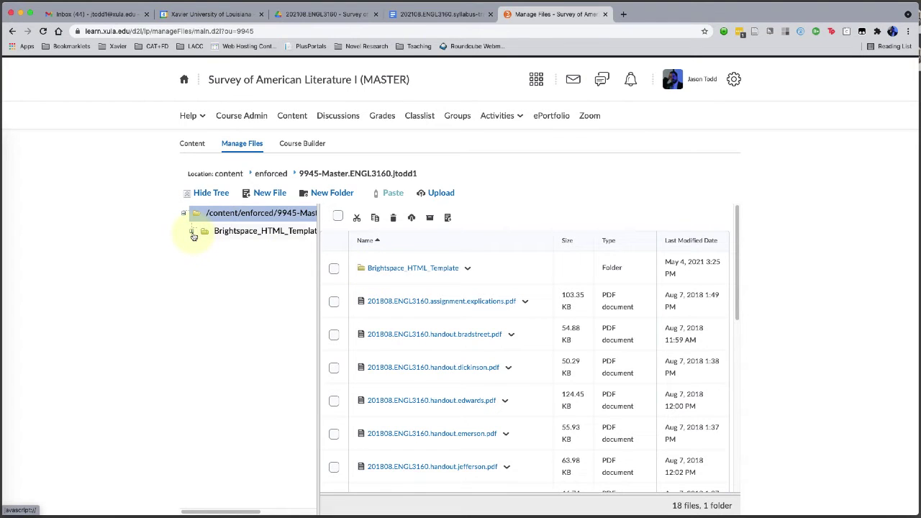
# - Examine the template files in the pages folder of Brightspace_HTML_Template and return to the course's root folder
pyautogui.click(396, 270)
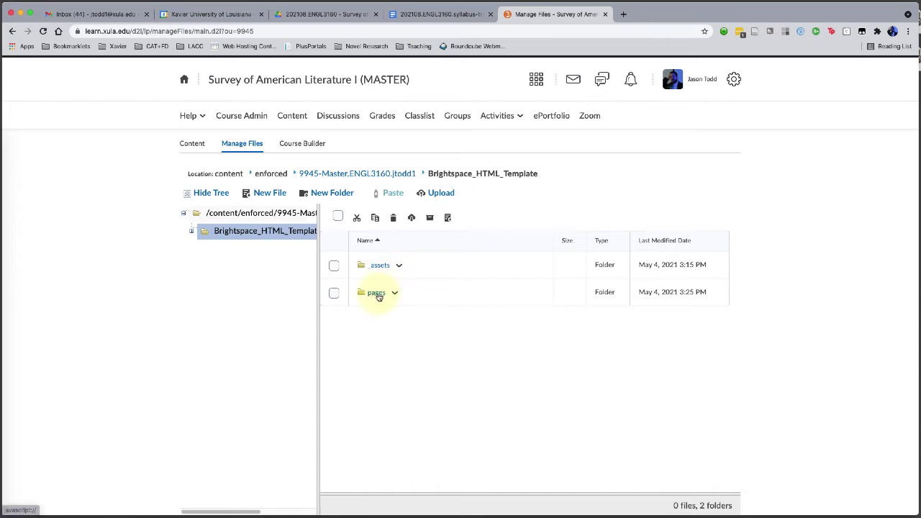
pyautogui.click(375, 292)
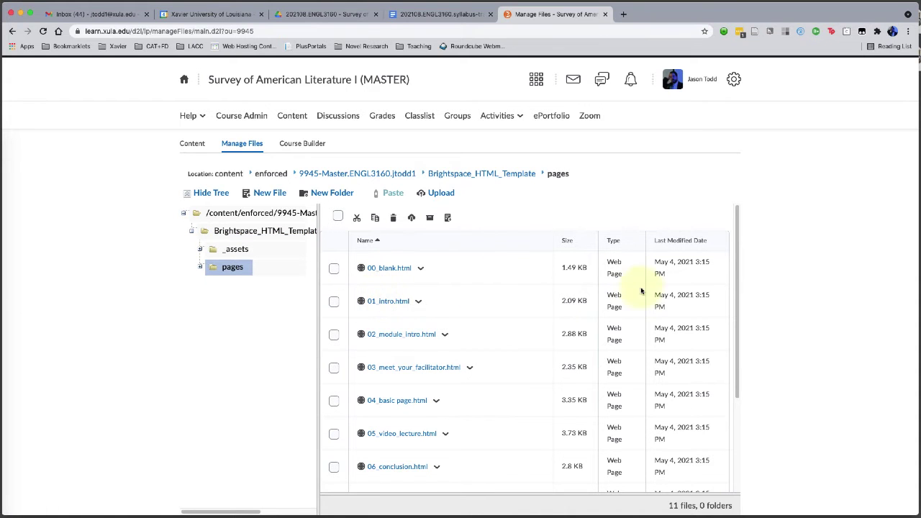
pyautogui.moveTo(738, 290); pyautogui.dragTo(734, 385)
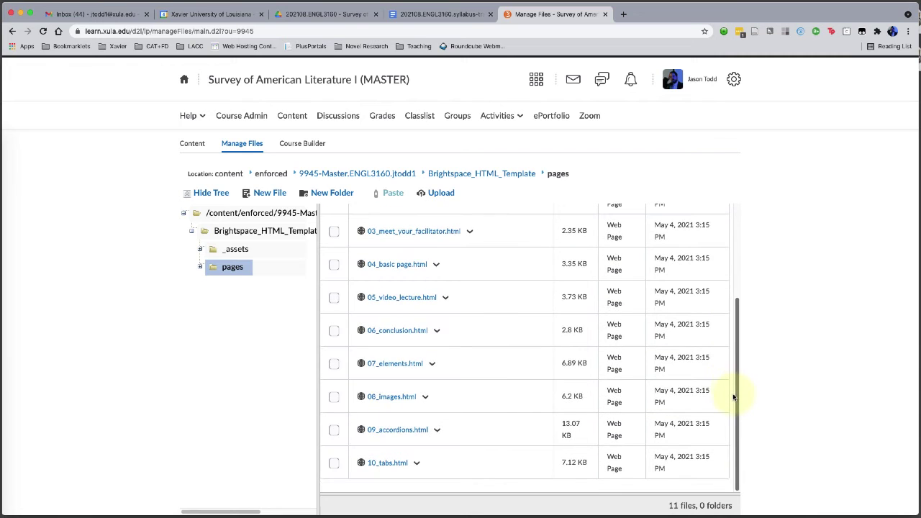
pyautogui.scroll(5, 707, 312)
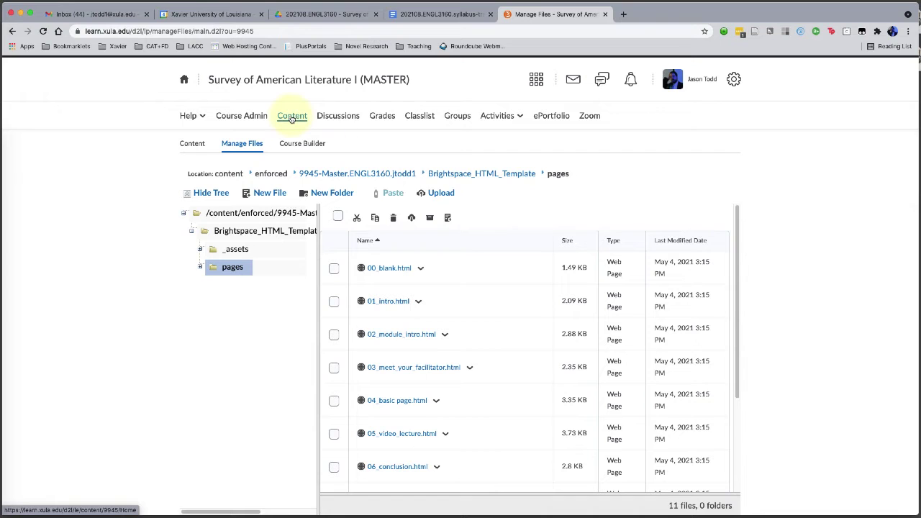
pyautogui.click(456, 174)
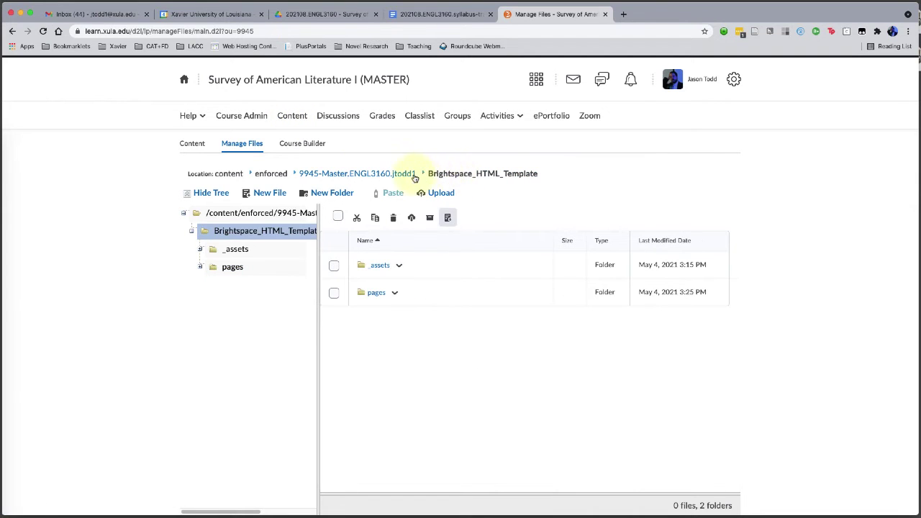
pyautogui.click(392, 175)
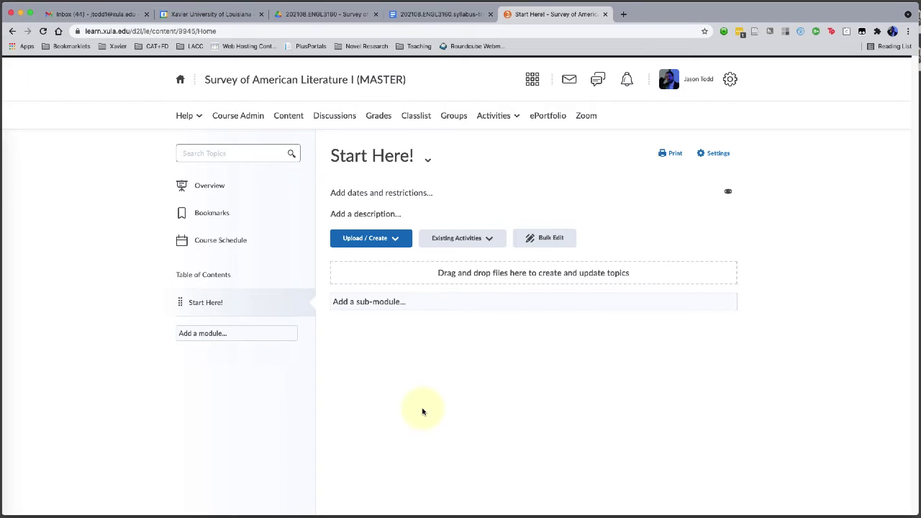
# - In the course content settings, set the HTML templates path to the Brightspace_HTML_Template folder and save the settings
pyautogui.click(714, 161)
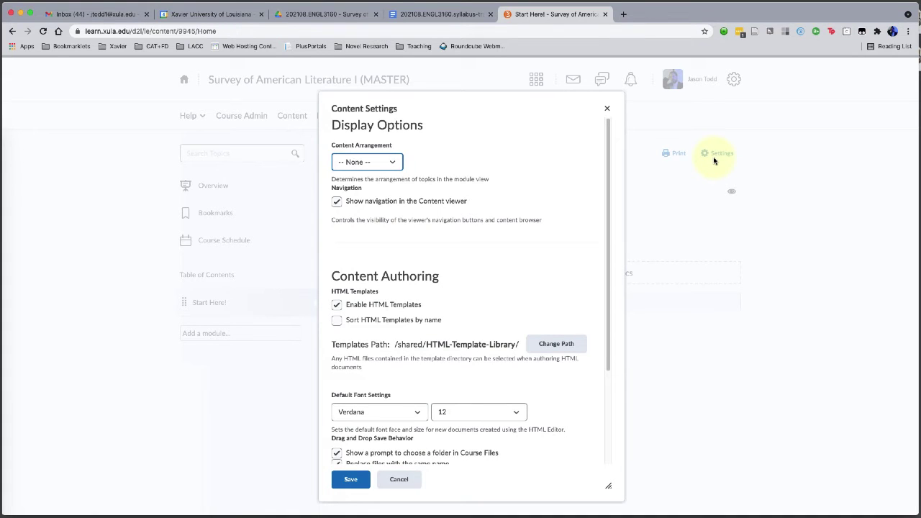
pyautogui.moveTo(603, 146); pyautogui.dragTo(592, 227)
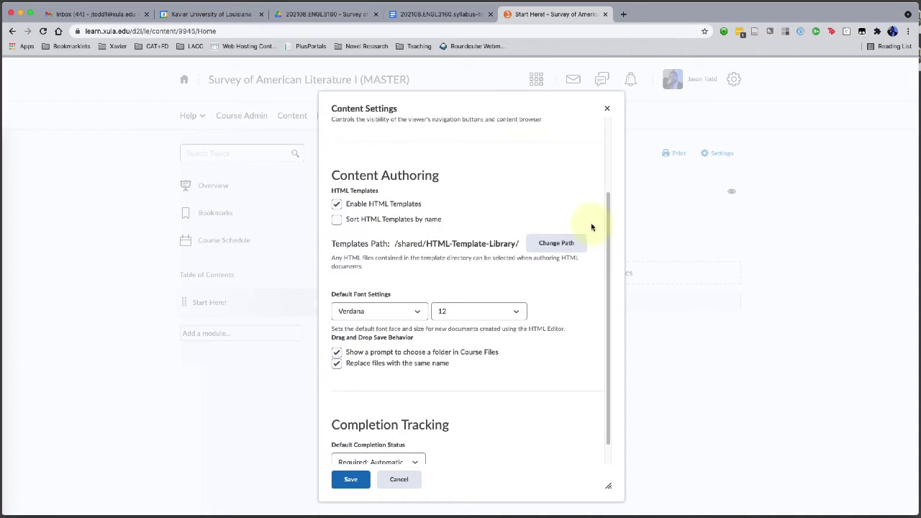
pyautogui.click(337, 205)
pyautogui.click(337, 239)
pyautogui.click(547, 249)
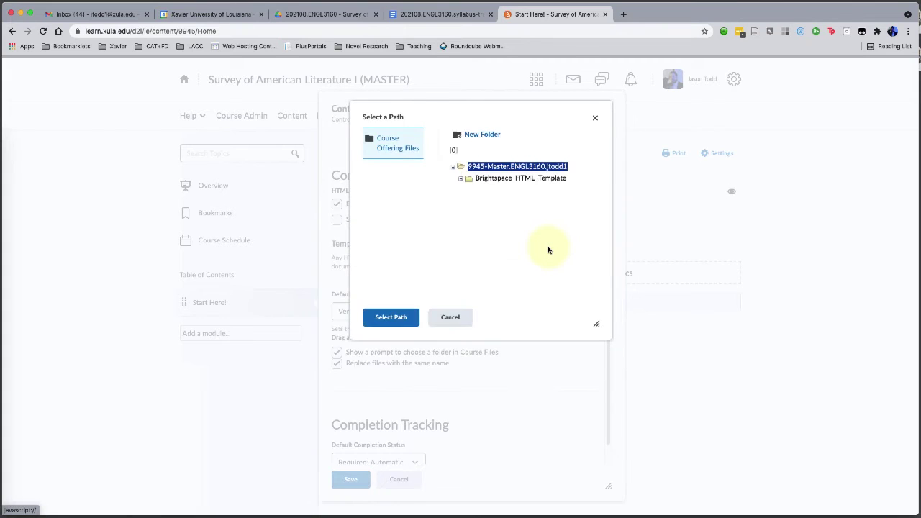
pyautogui.click(549, 180)
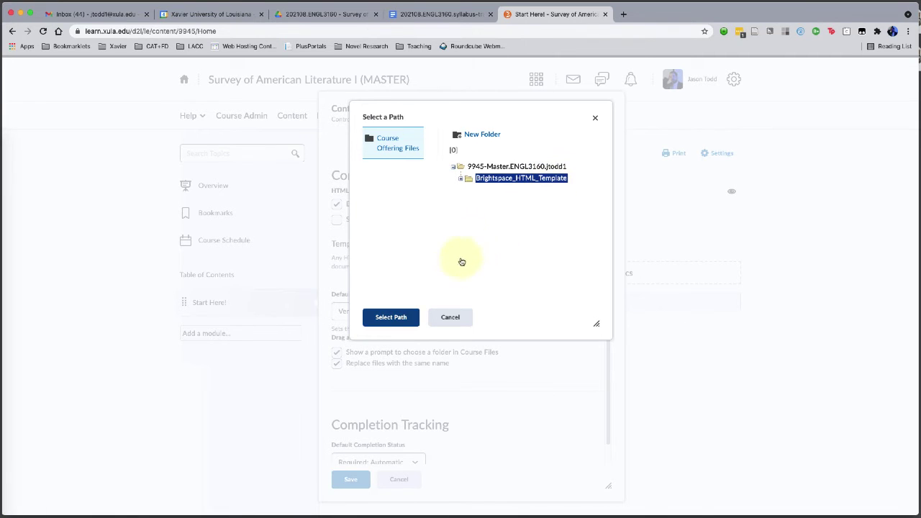
pyautogui.click(391, 320)
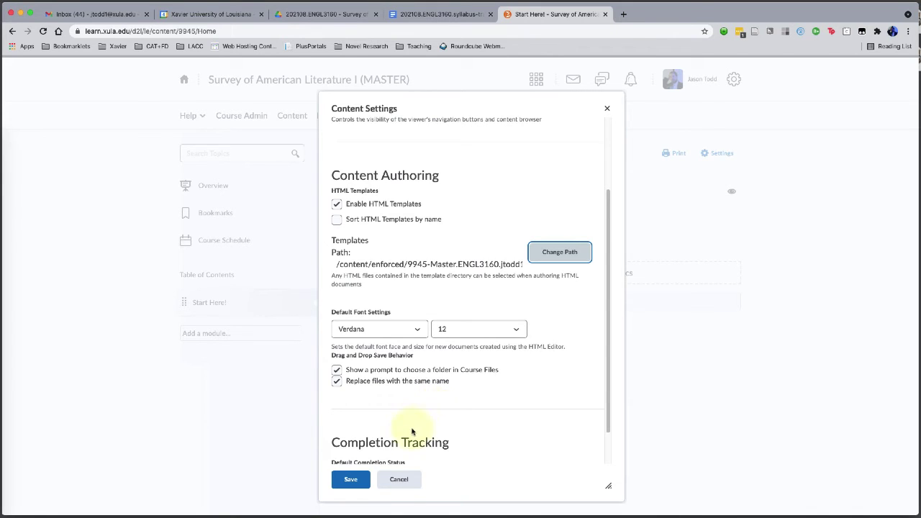
pyautogui.click(349, 480)
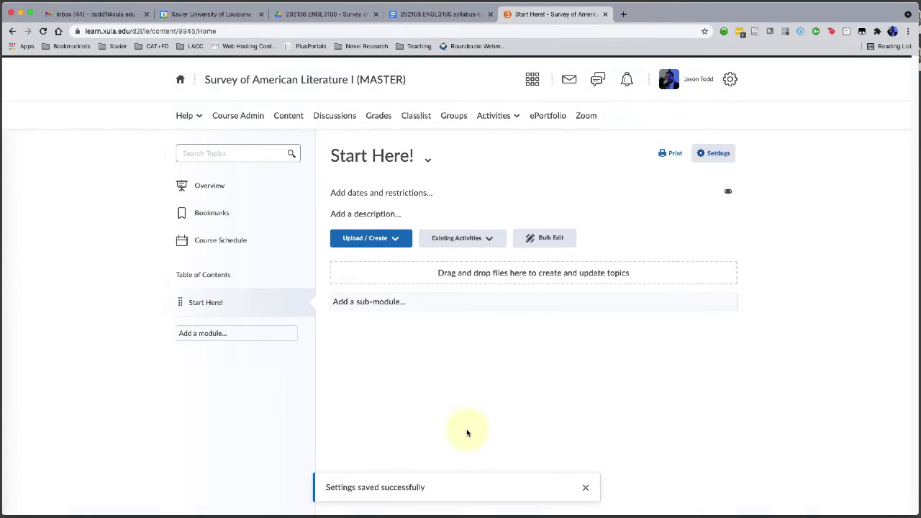